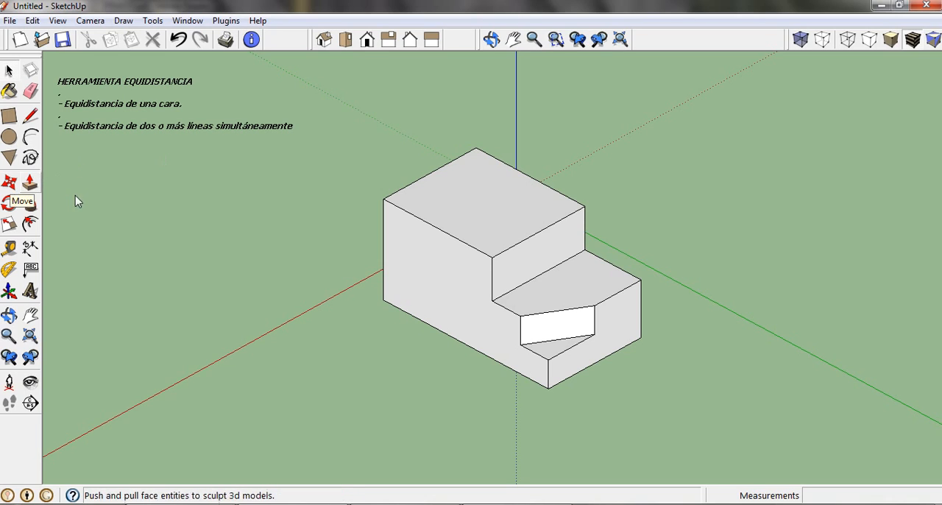
# Step: Offset the outline of the block's top face inward by 450 mm
pyautogui.click(473, 201)
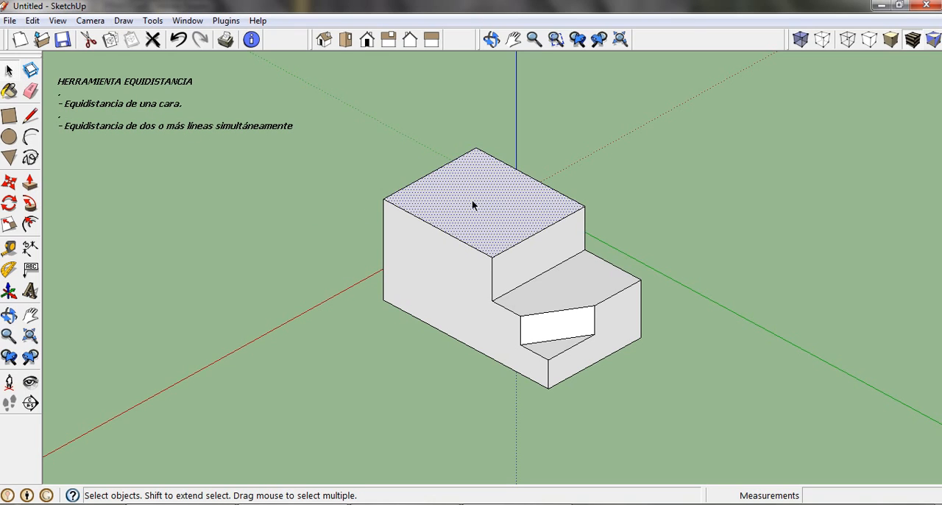
pyautogui.click(29, 223)
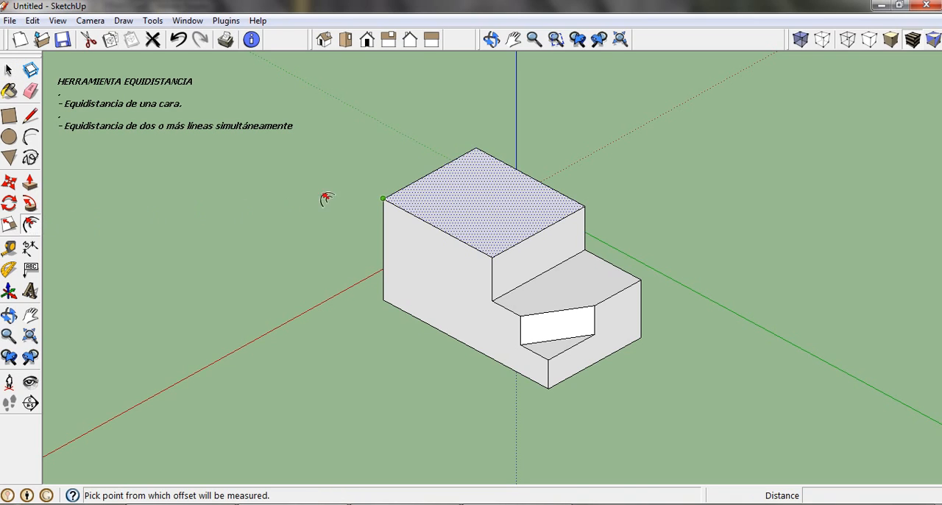
pyautogui.click(523, 177)
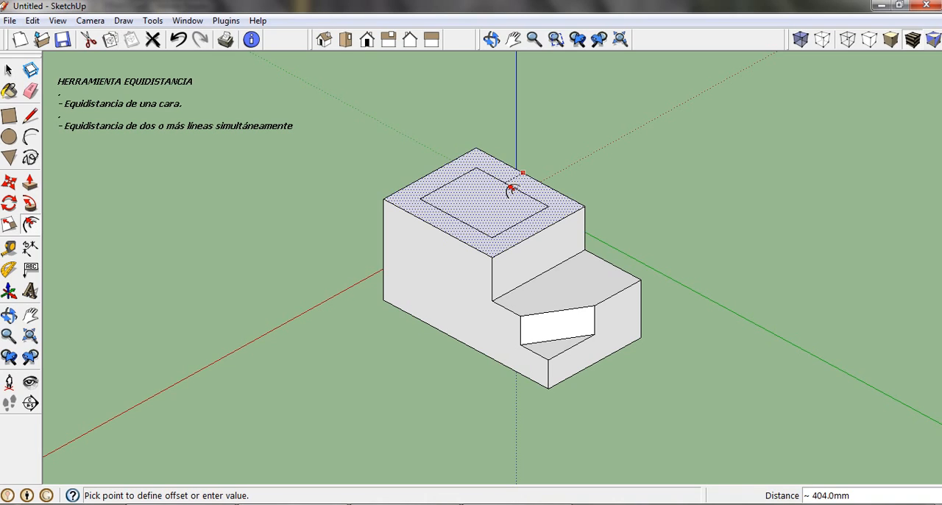
pyautogui.write('450')
pyautogui.press('Return')
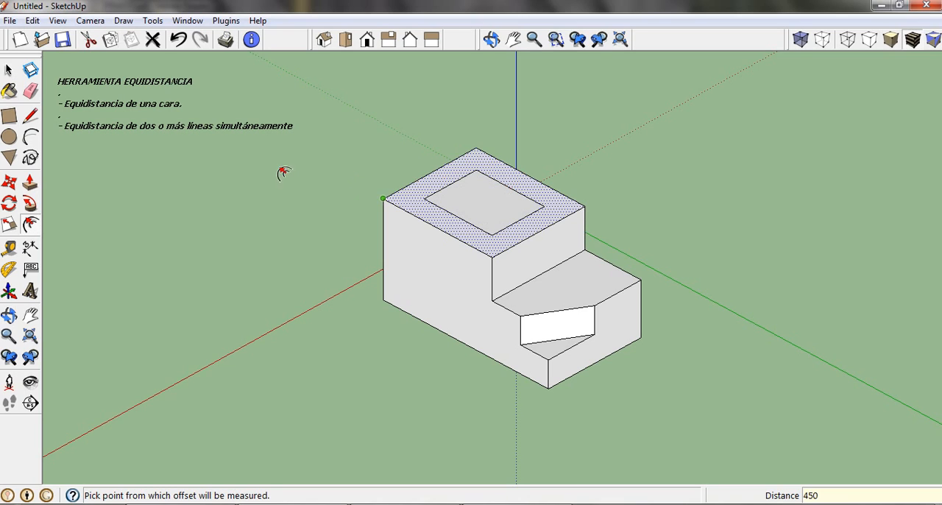
# Step: Measure the gap between the top face's outer edge and the inner outline, and undo the offset
pyautogui.click(9, 250)
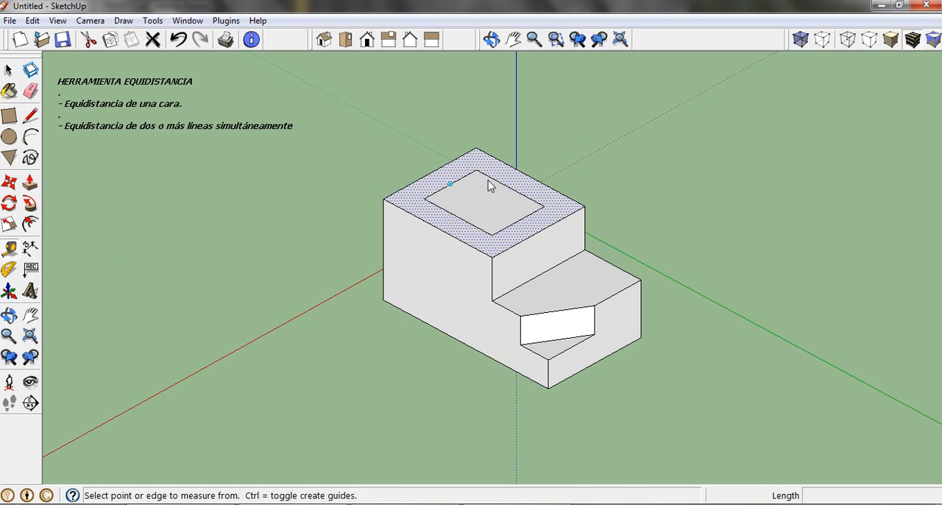
pyautogui.click(534, 174)
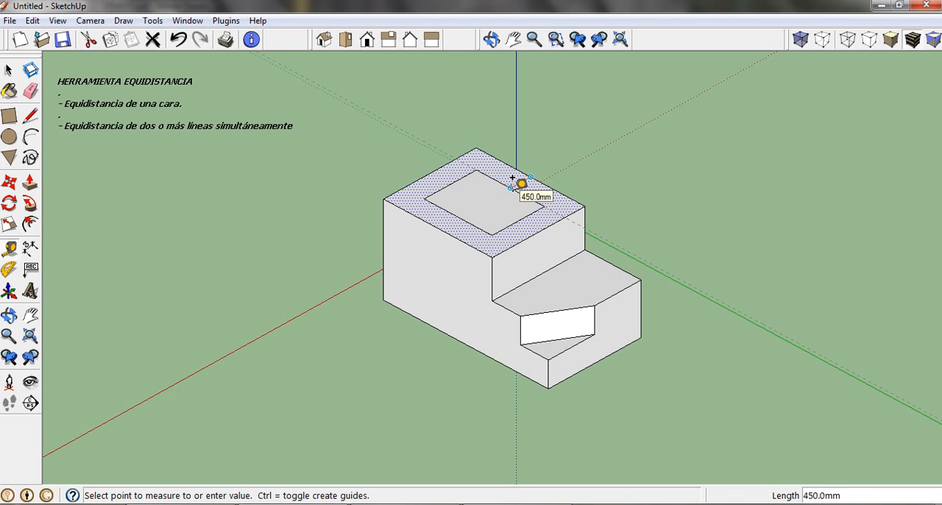
pyautogui.click(514, 178)
pyautogui.click(9, 68)
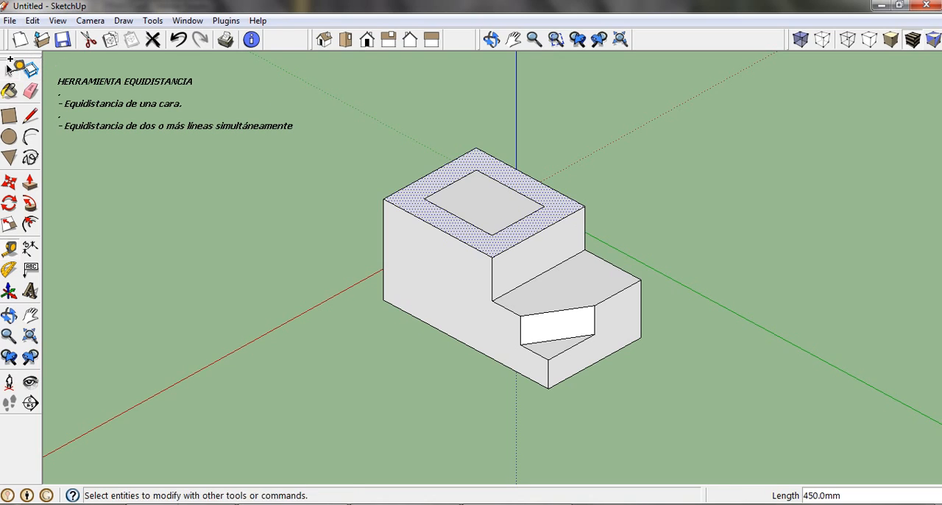
pyautogui.click(178, 40)
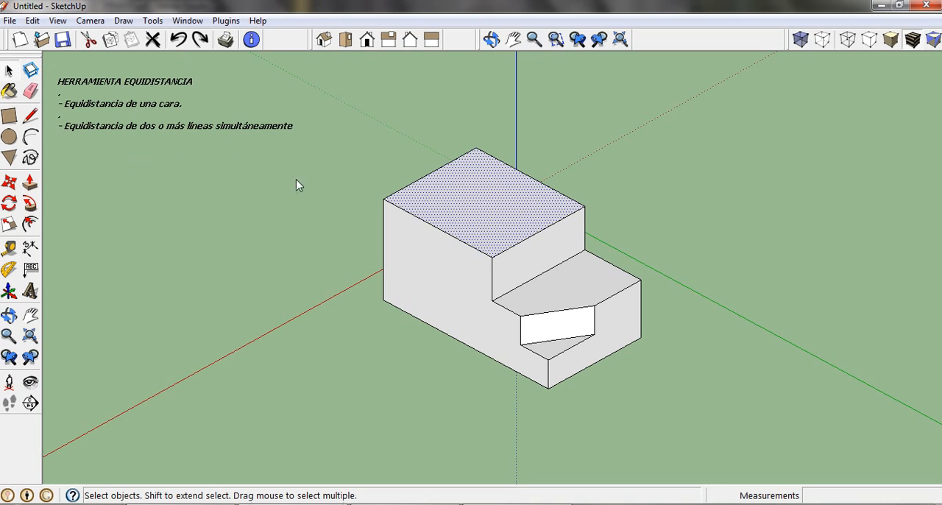
# Step: Offset the outline of the block's top face outward by 1500 mm
pyautogui.click(30, 226)
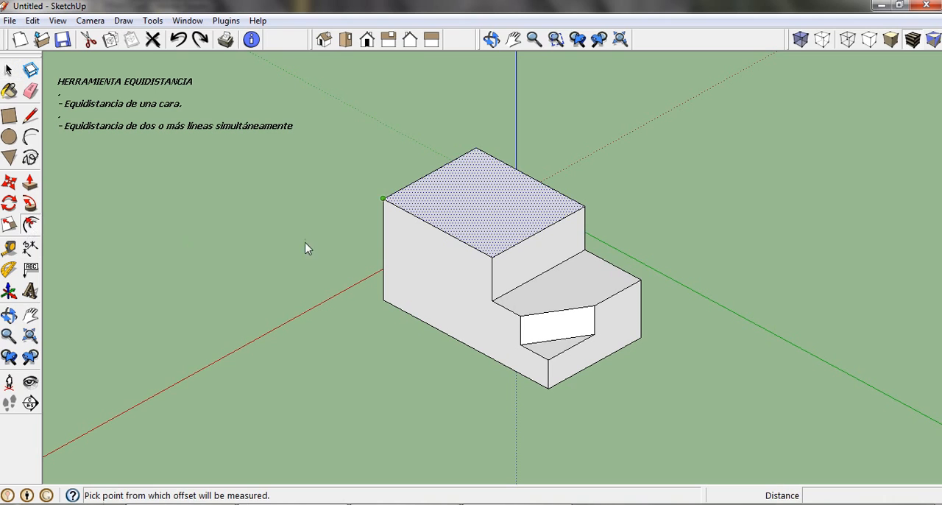
pyautogui.click(520, 171)
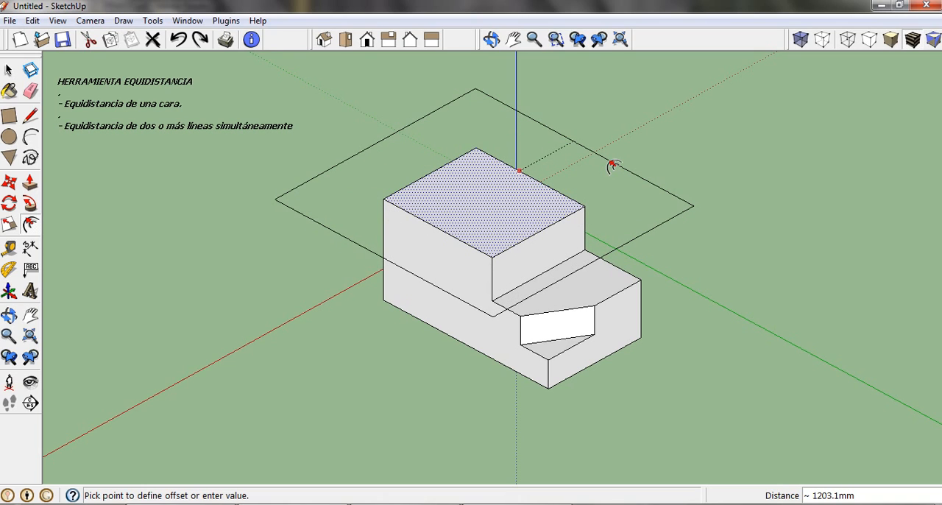
pyautogui.write('1500')
pyautogui.press('Return')
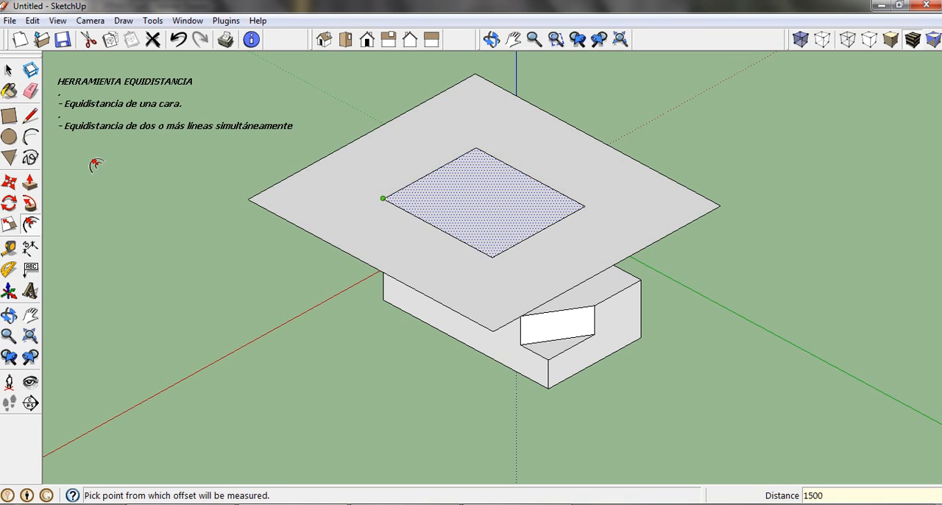
# Step: Measure the distance from the top face's original edge to the outer outline, and undo the outward offset
pyautogui.click(14, 251)
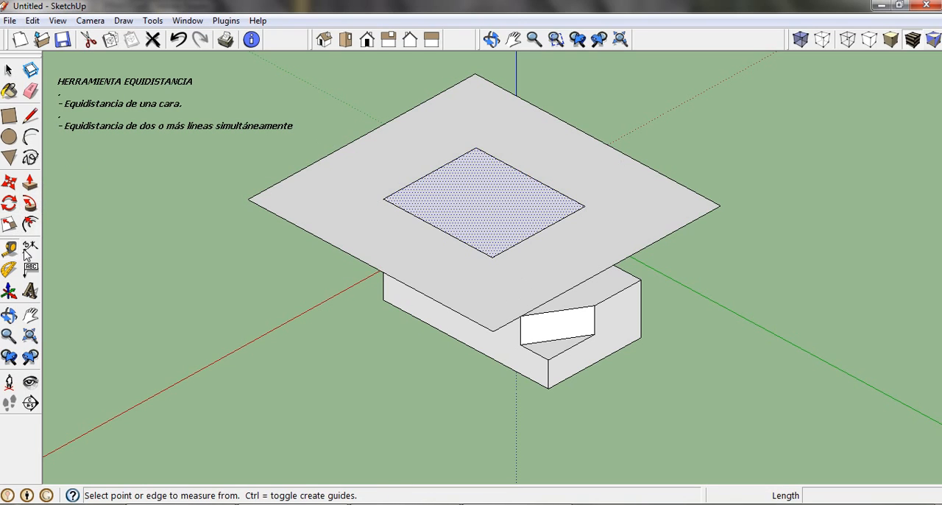
pyautogui.click(531, 176)
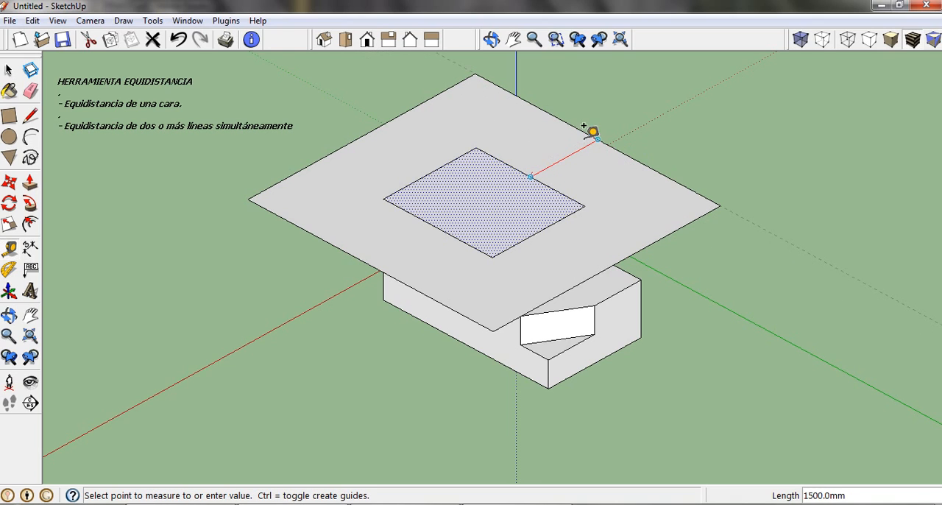
pyautogui.click(179, 40)
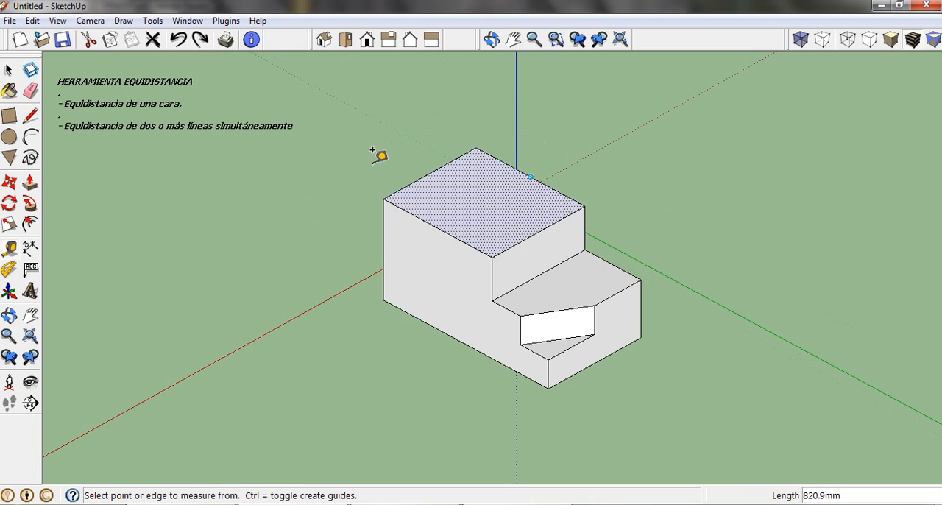
pyautogui.click(9, 70)
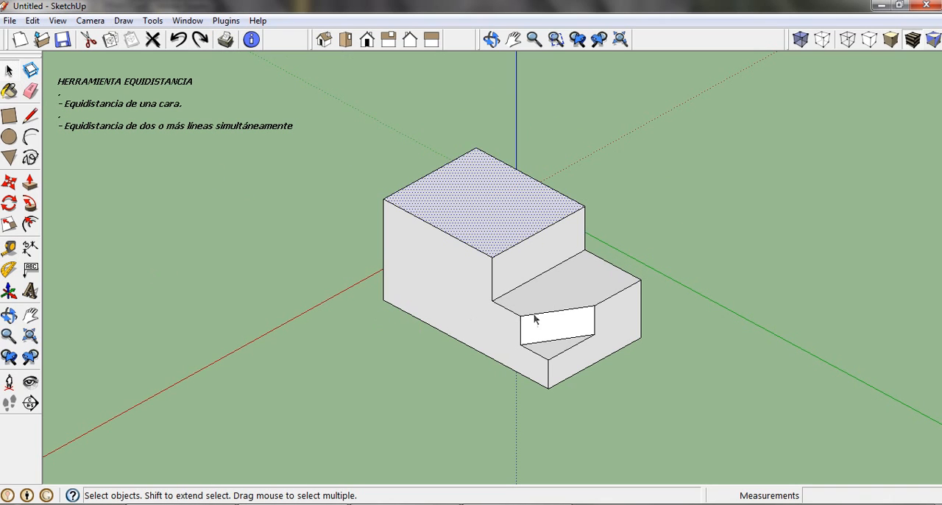
# Step: Offset the outline of the L-shaped end face of the lower step inward by 215 mm
pyautogui.scroll(4, 621, 352)
pyautogui.scroll(3, 637, 350)
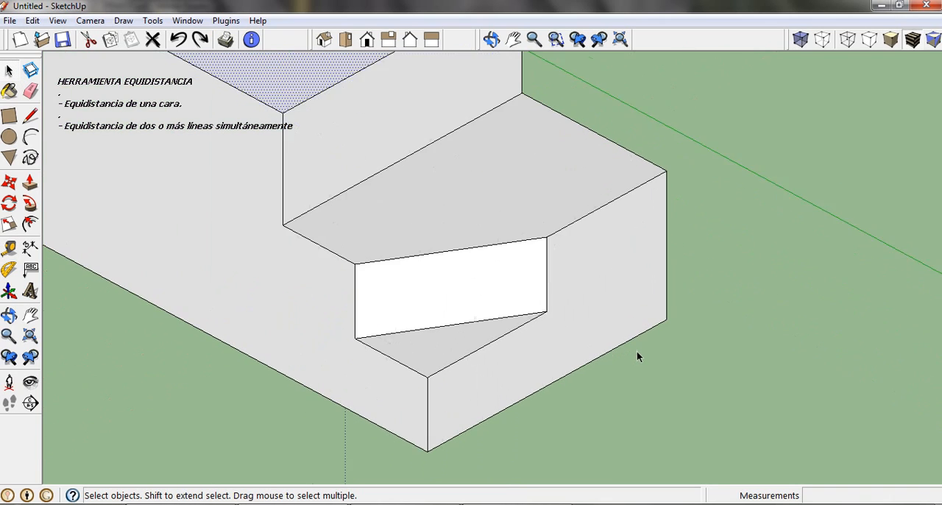
pyautogui.click(606, 303)
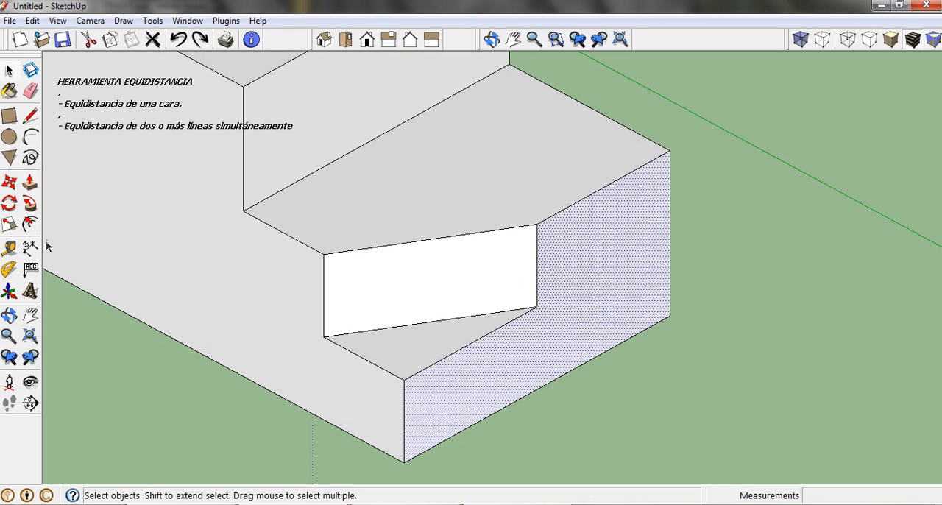
pyautogui.click(30, 224)
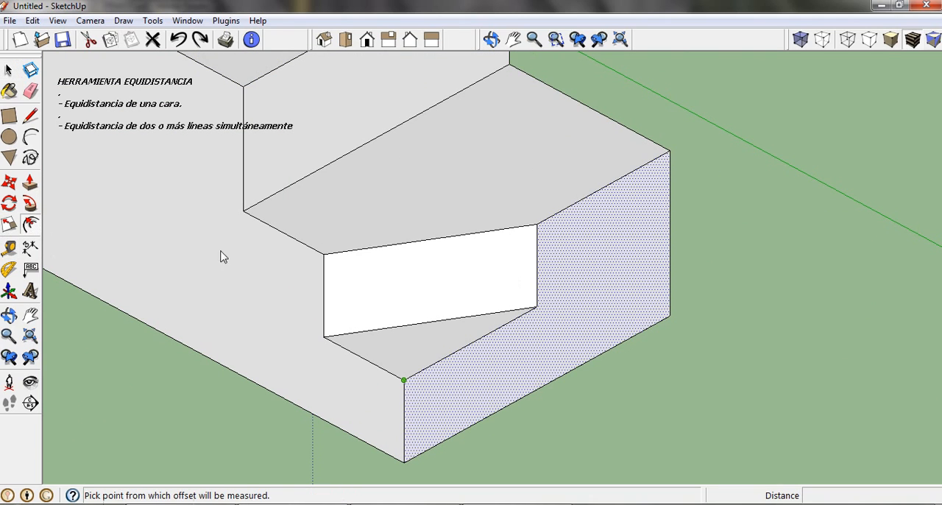
pyautogui.click(584, 199)
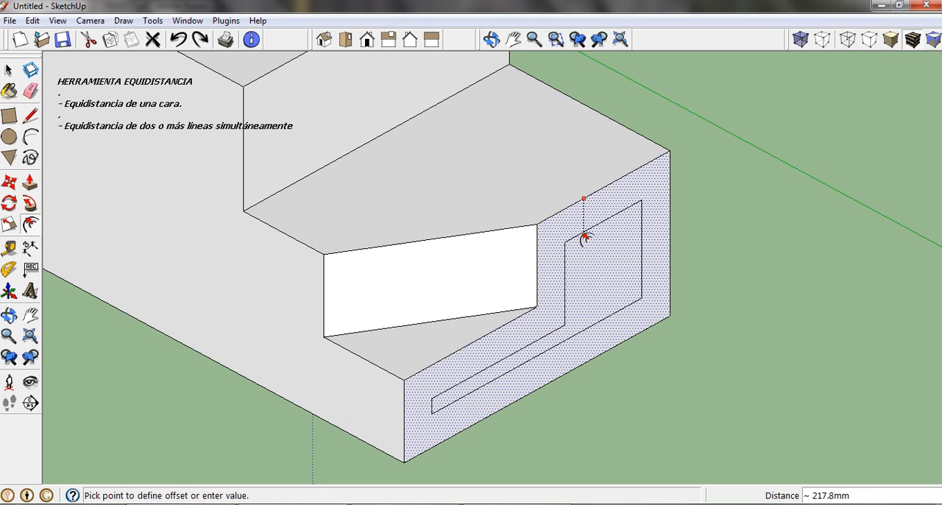
pyautogui.write('215')
pyautogui.press('Return')
# Step: Try to push/pull the inner L-shaped face on the lower step's end, and undo the change
pyautogui.moveTo(585, 238); pyautogui.dragTo(565, 285, button='middle')
pyautogui.click(31, 181)
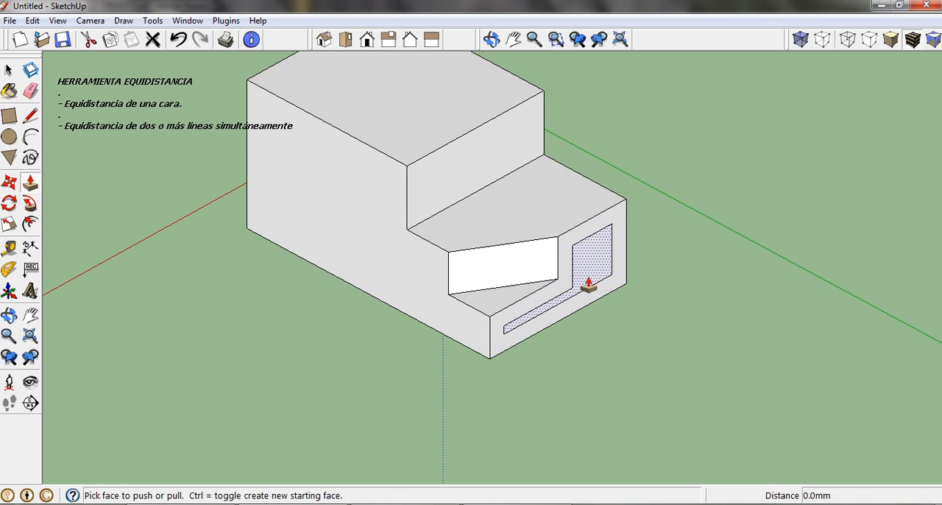
pyautogui.moveTo(589, 288); pyautogui.dragTo(705, 337)
pyautogui.click(179, 39)
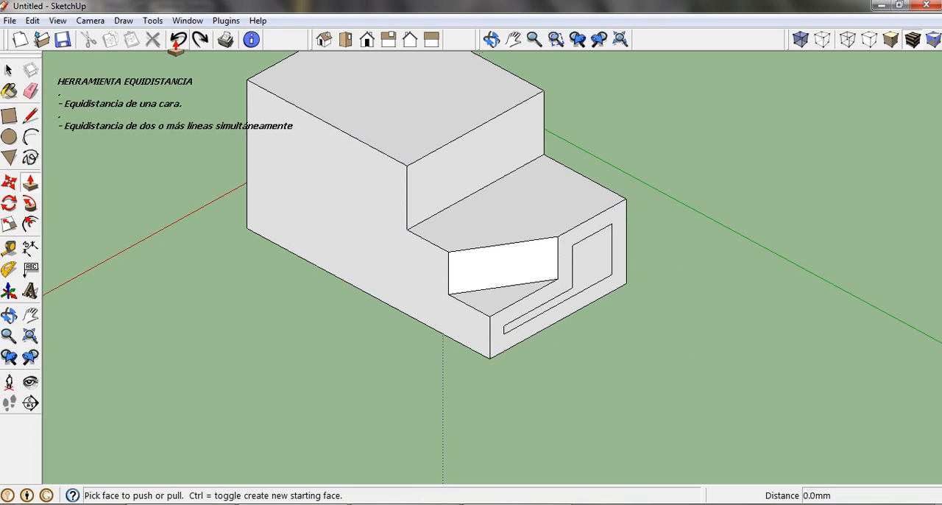
pyautogui.scroll(-2, 577, 351)
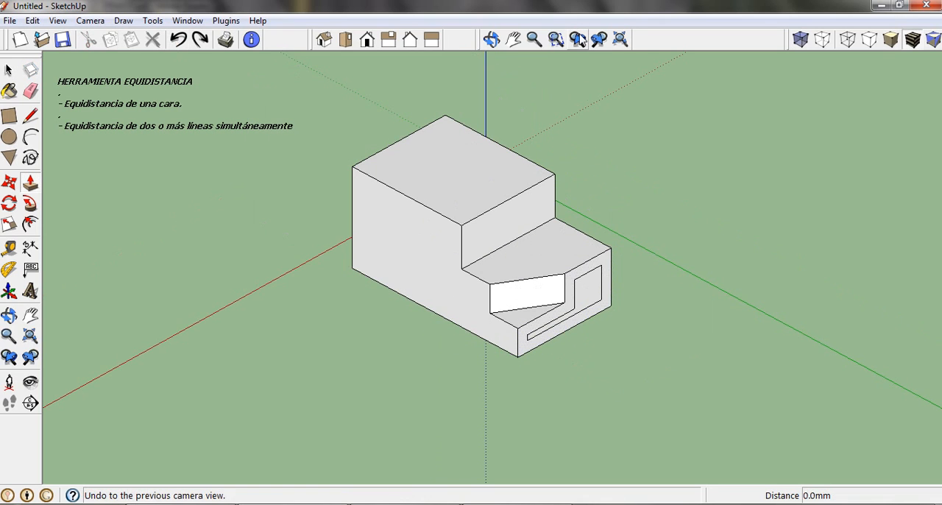
pyautogui.click(578, 39)
pyautogui.click(579, 41)
pyautogui.click(579, 41)
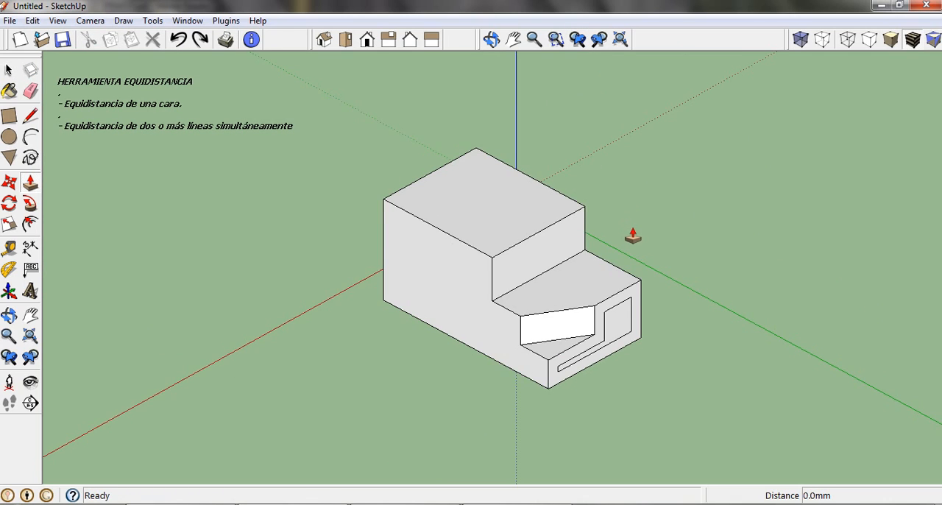
pyautogui.scroll(2, 633, 237)
pyautogui.scroll(1, 634, 237)
pyautogui.keyDown('shift'); pyautogui.moveTo(432, 238); pyautogui.dragTo(519, 225, button='middle'); pyautogui.keyUp('shift')
# Step: Offset only the two adjoining near edges of the block's top face inward by 500 mm
pyautogui.click(9, 69)
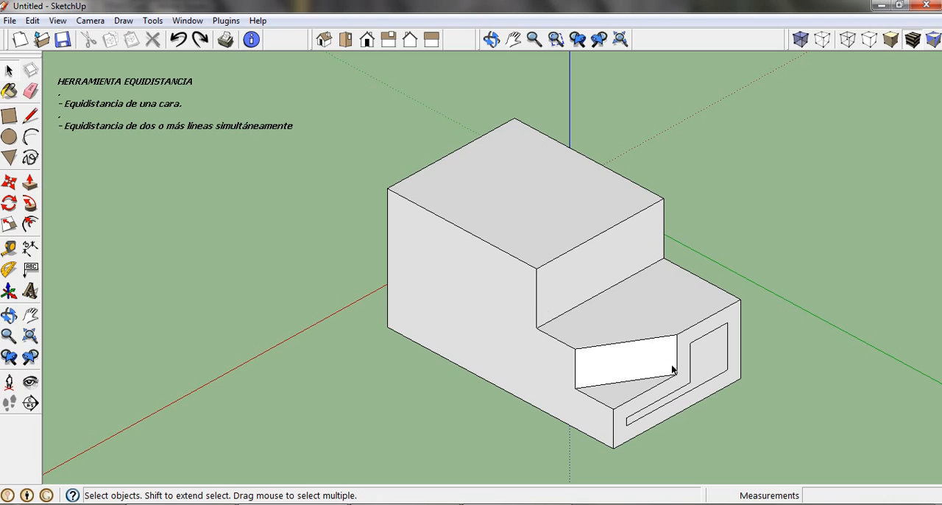
pyautogui.scroll(3, 703, 370)
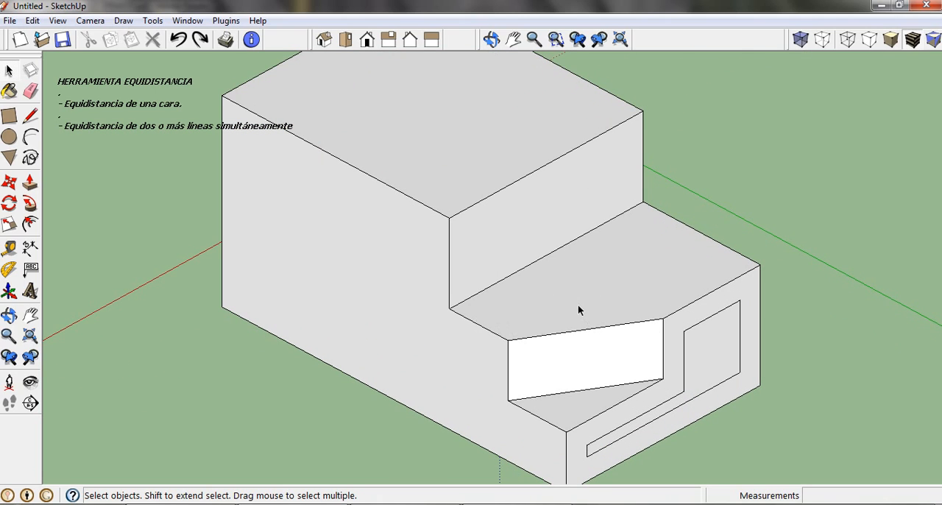
pyautogui.scroll(-2, 576, 309)
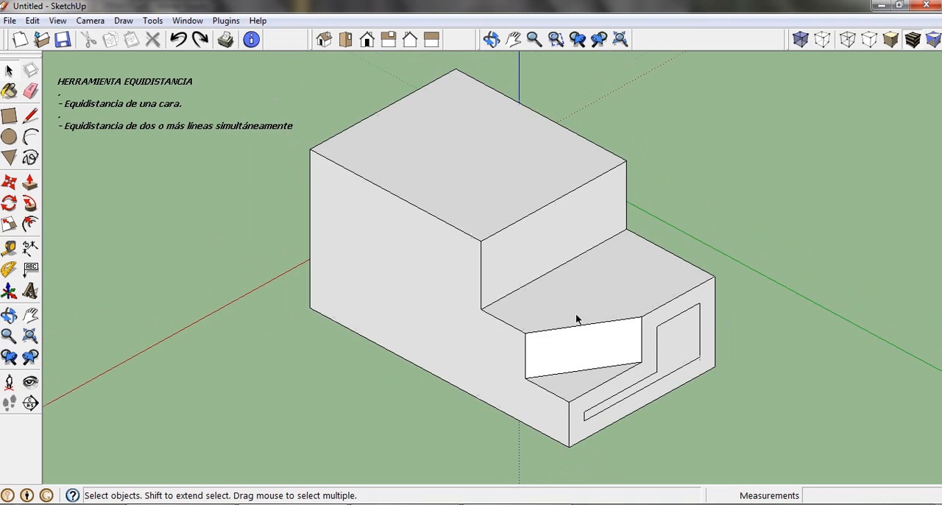
pyautogui.click(453, 230)
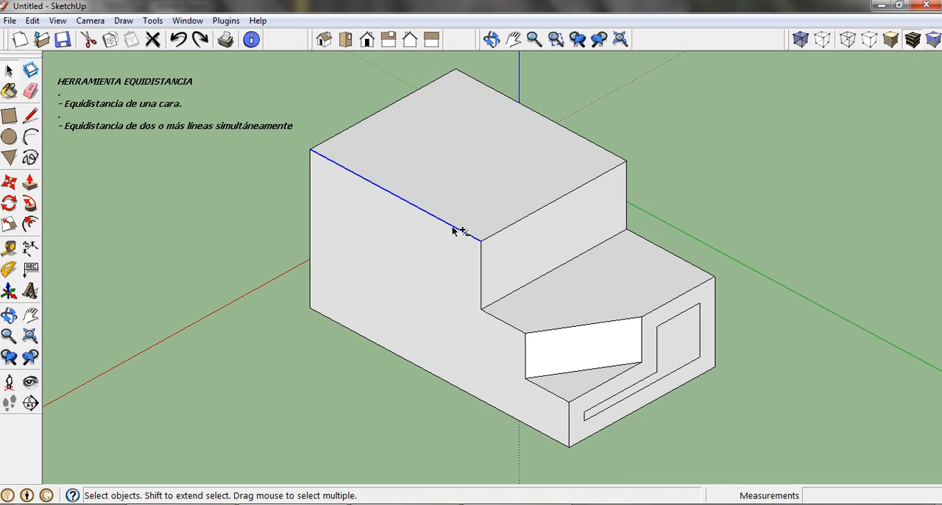
pyautogui.keyDown('shift'); pyautogui.click(516, 226); pyautogui.keyUp('shift')
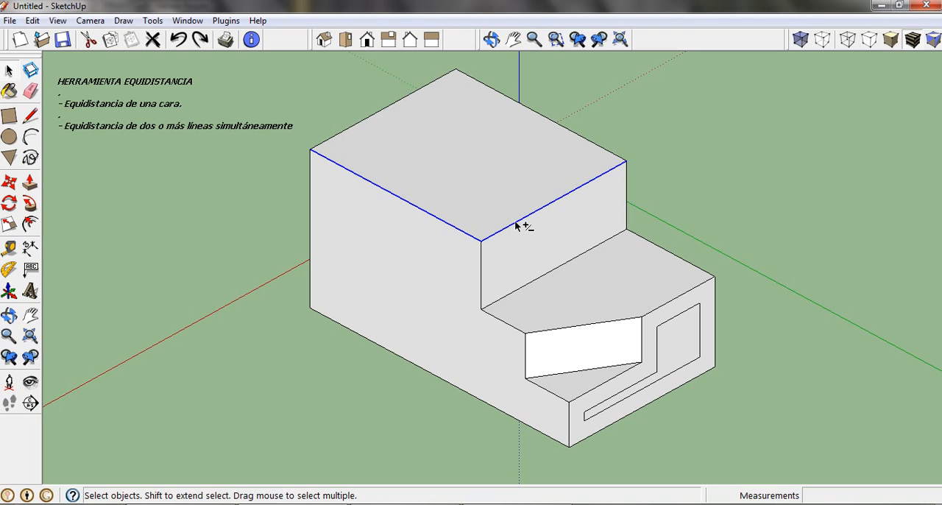
pyautogui.click(30, 224)
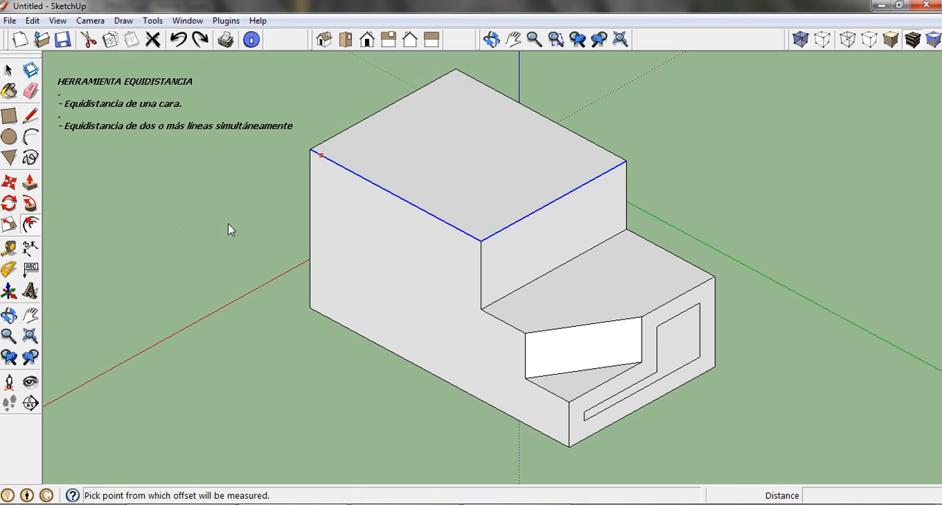
pyautogui.click(390, 193)
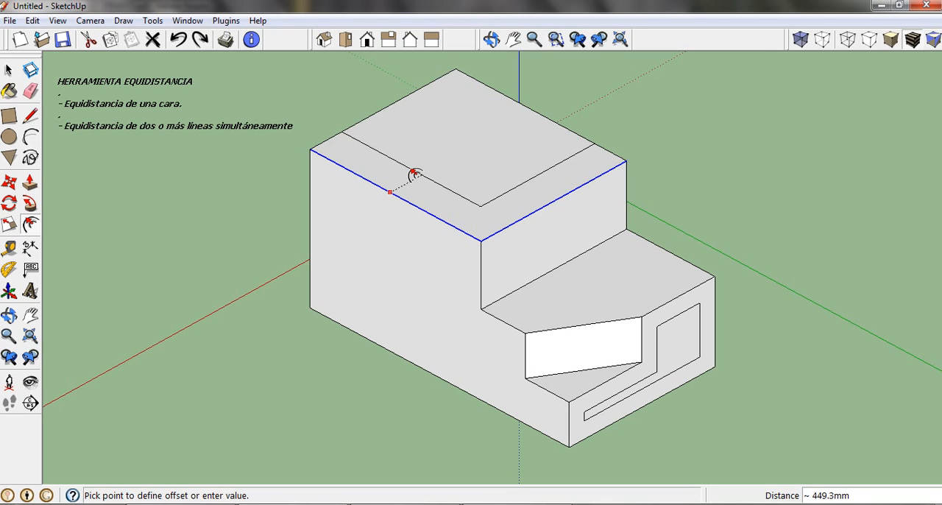
pyautogui.write('500')
pyautogui.press('Return')
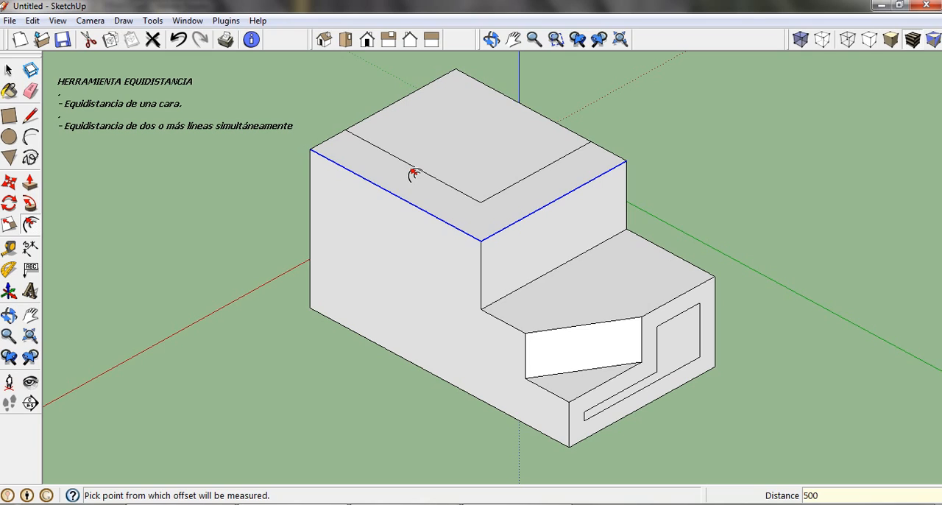
# Step: Change the two-edge offset distance to 300, 100 and 600 mm in turn, and set it back to 500 mm
pyautogui.write('300')
pyautogui.press('Return')
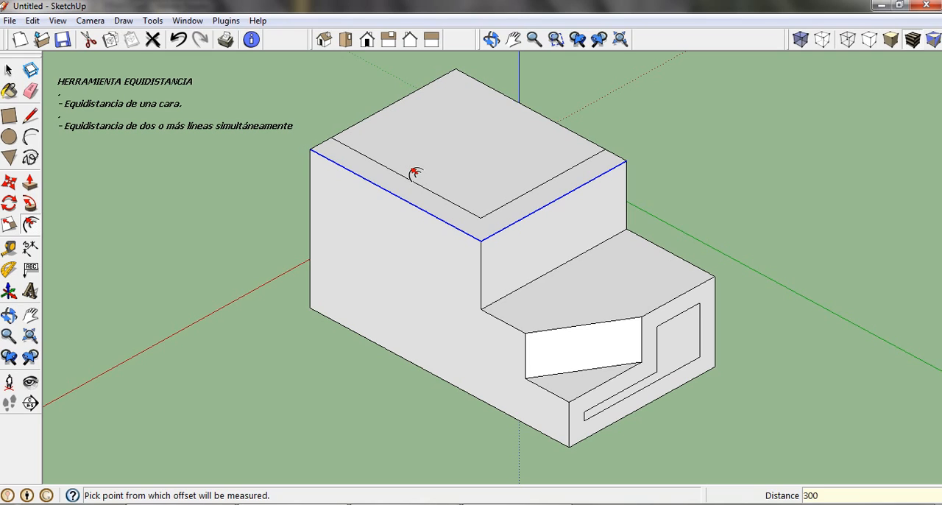
pyautogui.write('100')
pyautogui.press('Return')
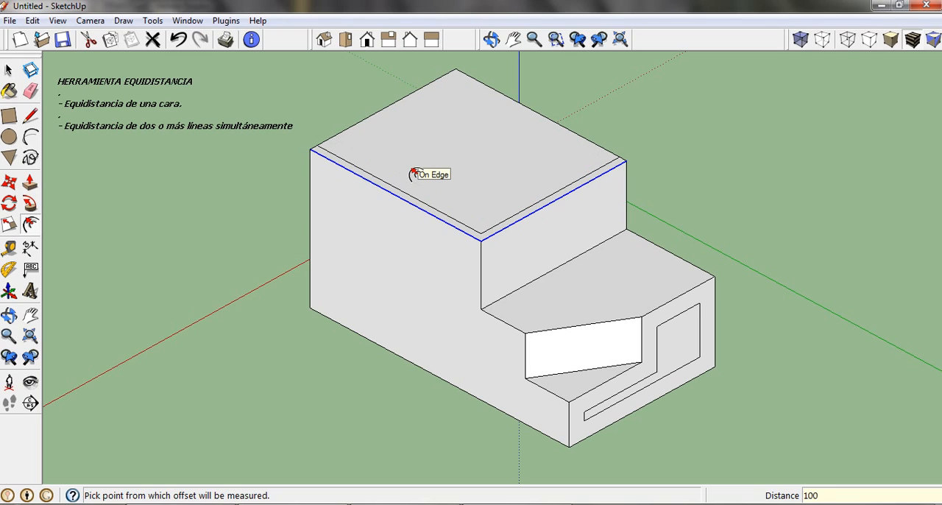
pyautogui.write('600')
pyautogui.press('Return')
pyautogui.write('500')
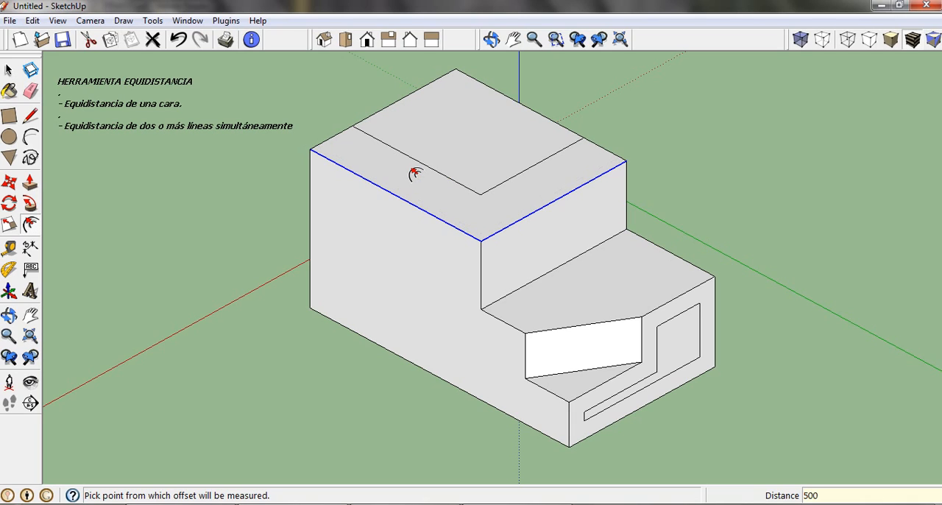
pyautogui.press('Return')
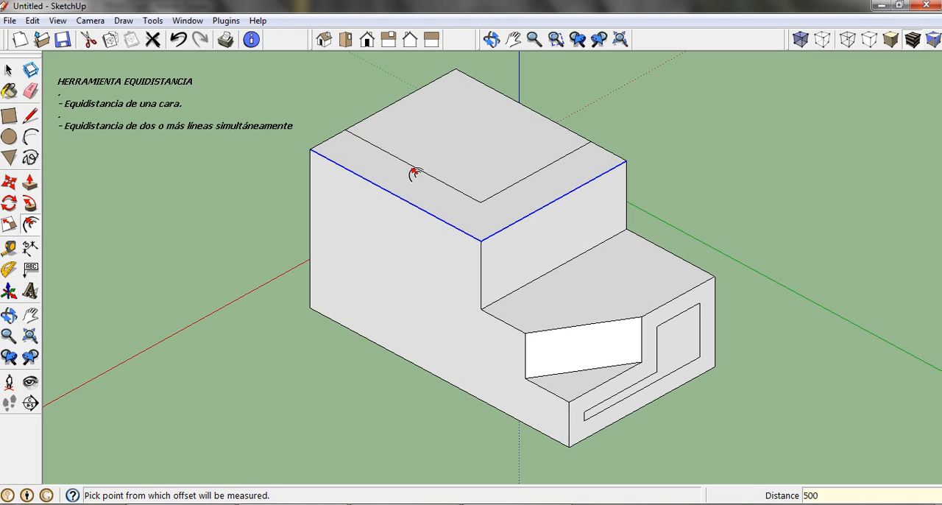
# Step: Offset the three connected outer edges of the lower step's top face inward by 450 mm, including the slanted one
pyautogui.click(9, 69)
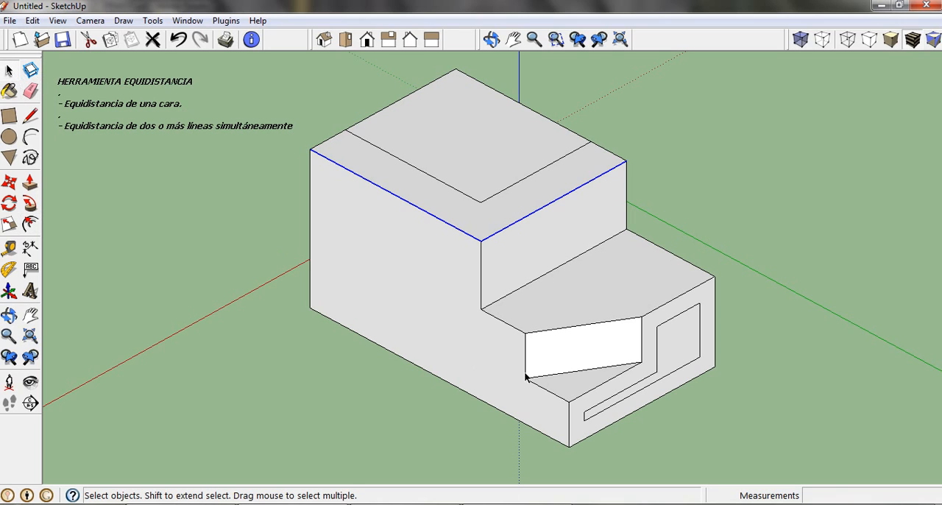
pyautogui.click(353, 390)
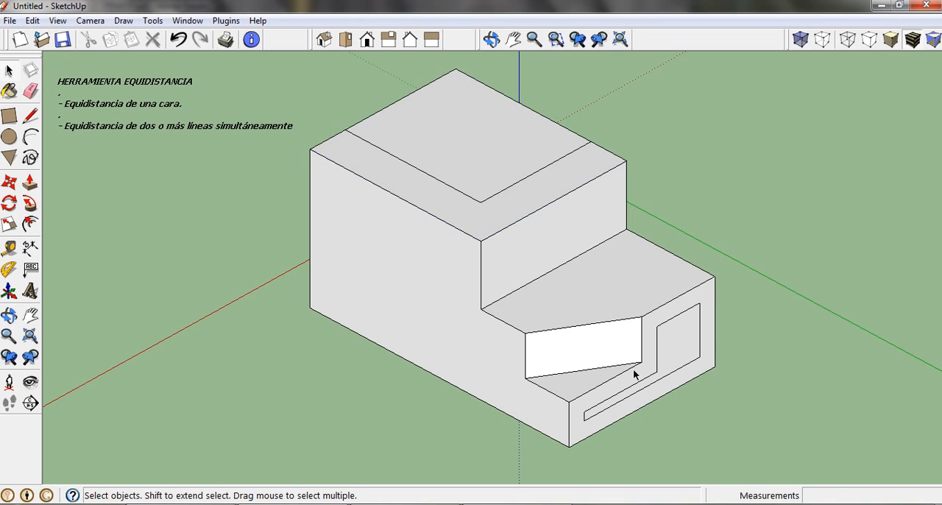
pyautogui.scroll(1, 635, 375)
pyautogui.click(688, 231)
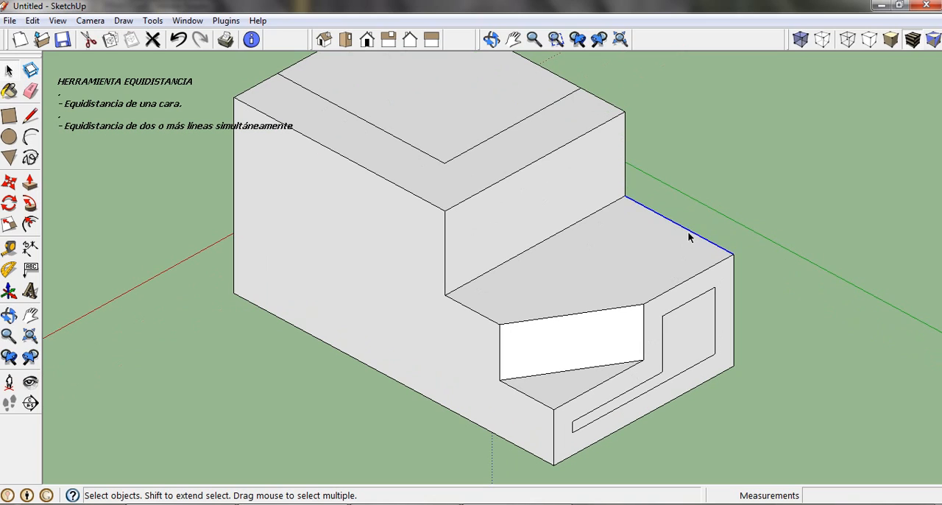
pyautogui.keyDown('shift'); pyautogui.click(692, 280); pyautogui.keyUp('shift')
pyautogui.keyDown('shift'); pyautogui.click(613, 309); pyautogui.keyUp('shift')
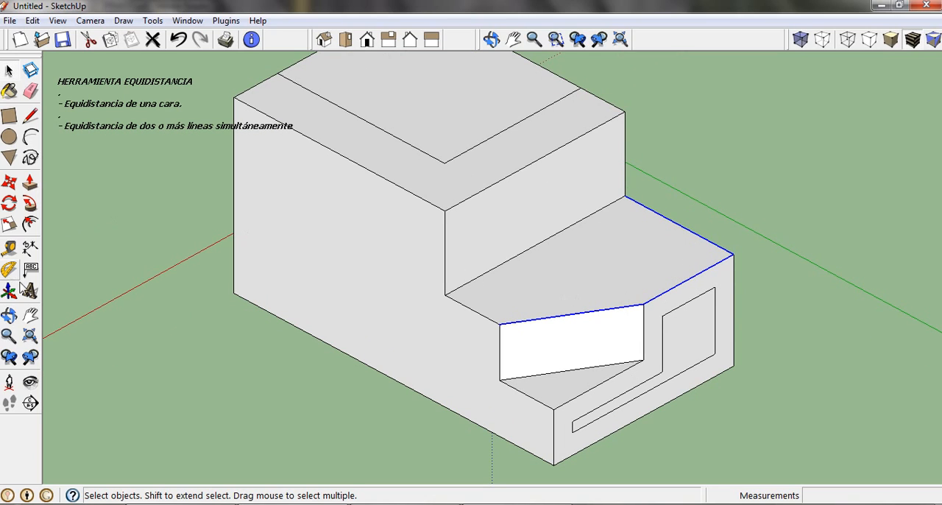
pyautogui.click(30, 223)
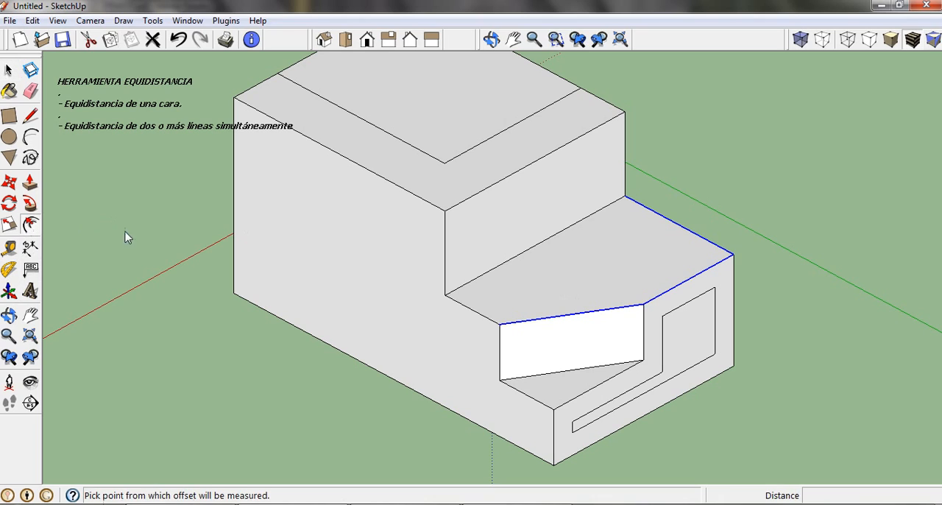
pyautogui.click(647, 300)
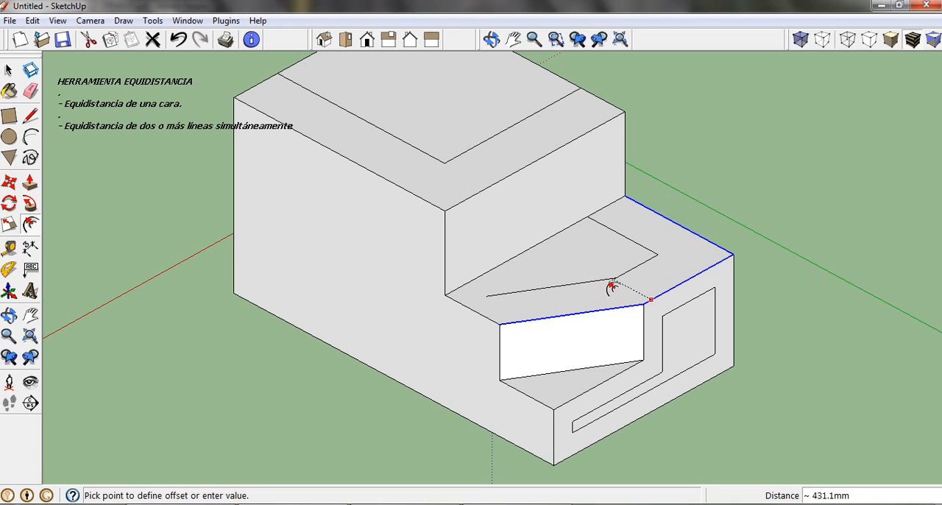
pyautogui.write('450')
pyautogui.press('Return')
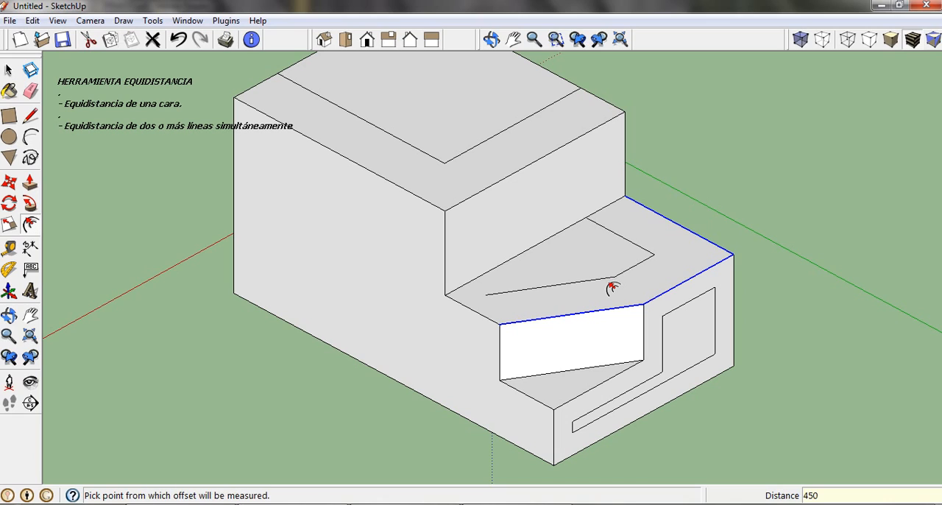
# Step: Draw a line about 230 mm long from the offset's open end to the step's side edge, parallel to the red axis
pyautogui.click(30, 116)
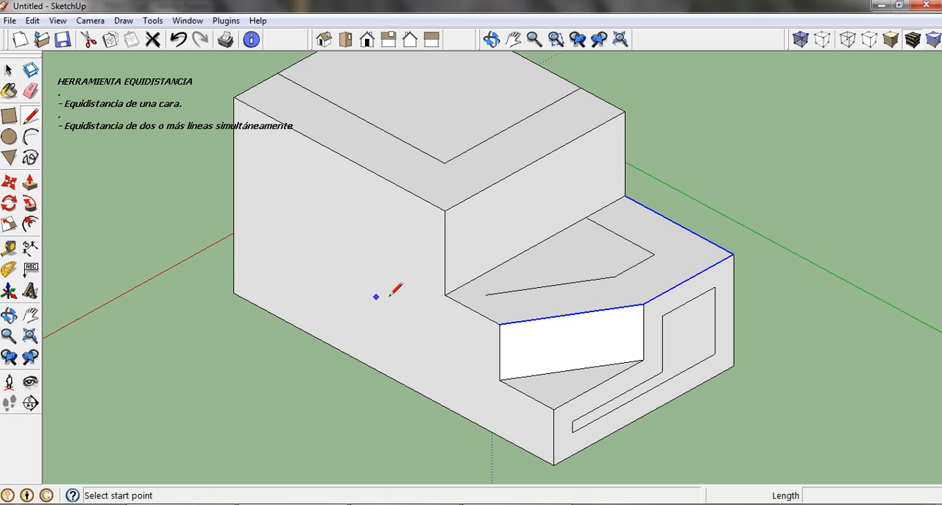
pyautogui.click(485, 294)
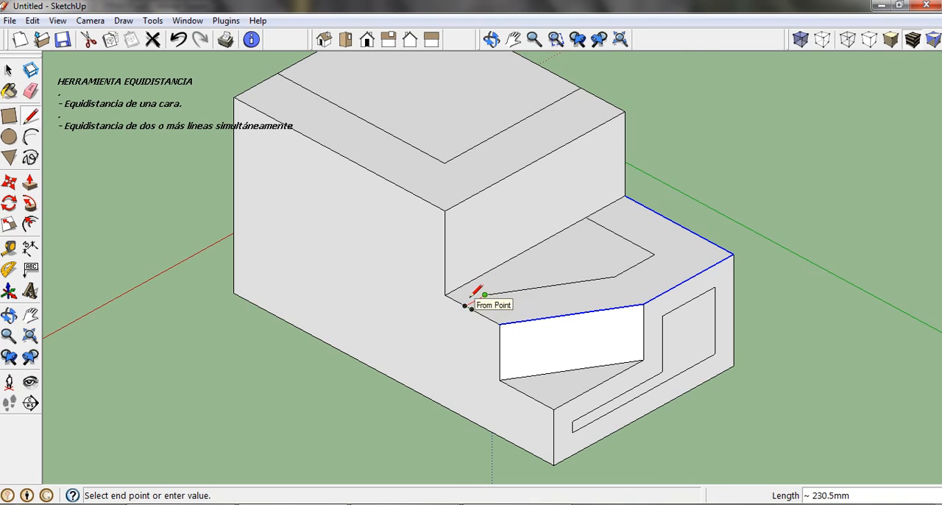
pyautogui.scroll(5, 469, 301)
pyautogui.scroll(2, 480, 304)
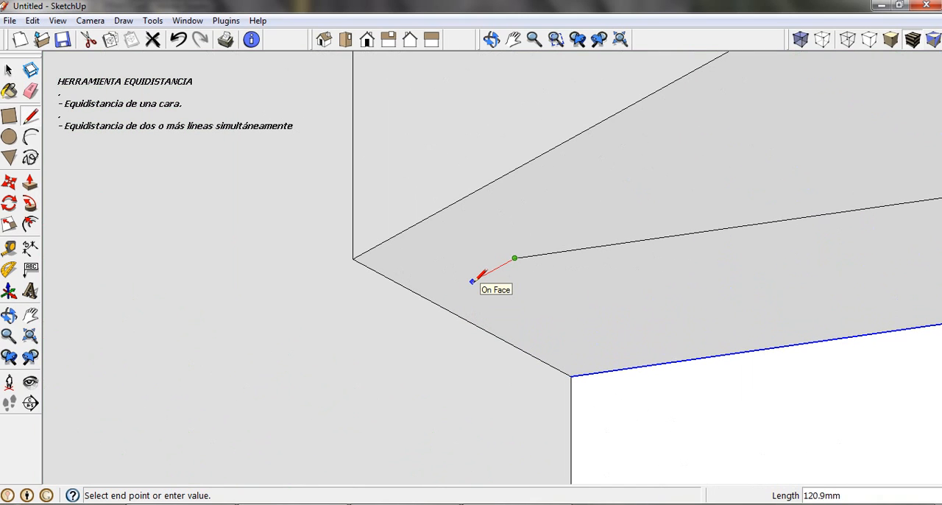
pyautogui.click(435, 300)
pyautogui.scroll(-8, 435, 301)
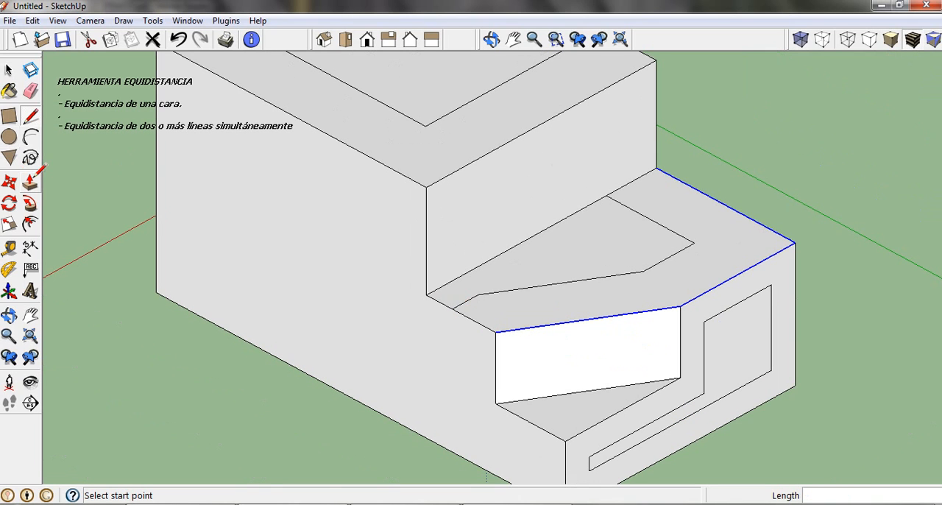
# Step: Push/pull the enclosed inner face on the lower step's top upward by about 308 mm
pyautogui.click(30, 181)
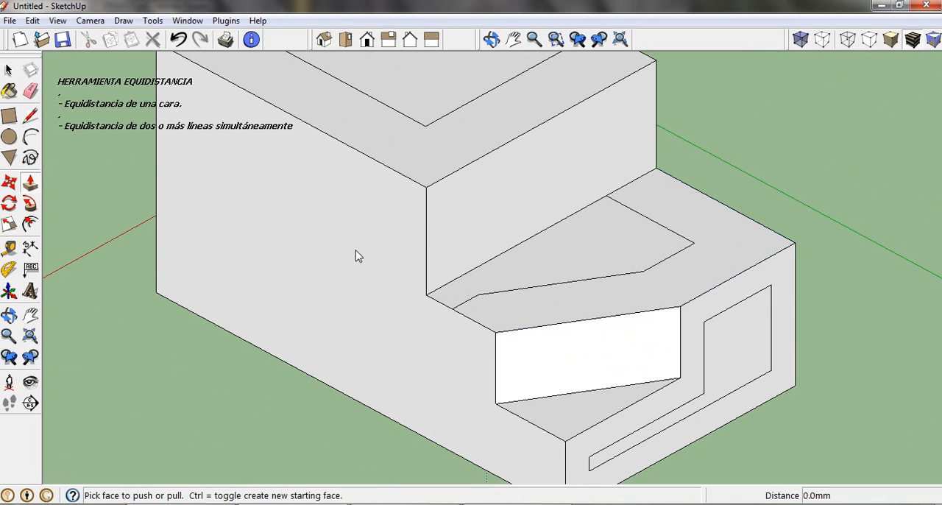
pyautogui.click(534, 274)
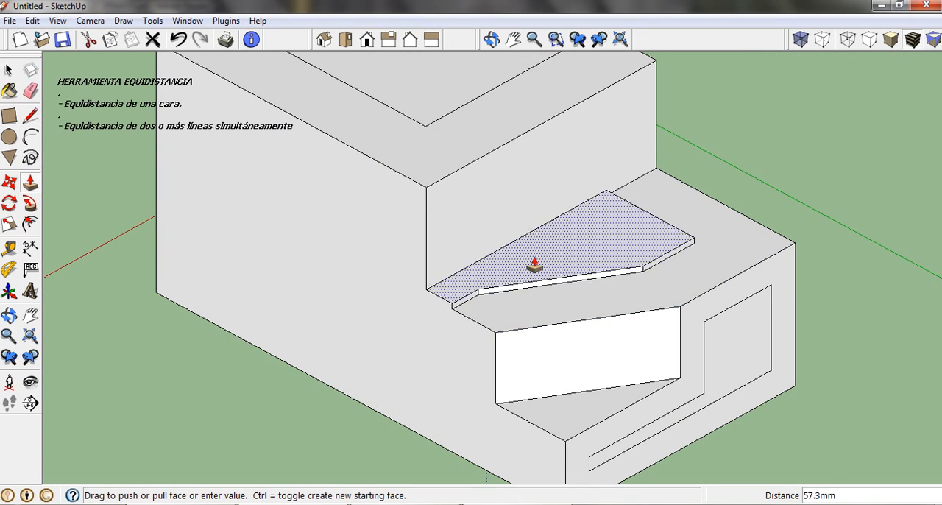
pyautogui.click(532, 226)
# Step: Push the surrounding ledge of the lower step down by about 115 mm and leave the Push/Pull tool
pyautogui.click(572, 289)
pyautogui.click(564, 311)
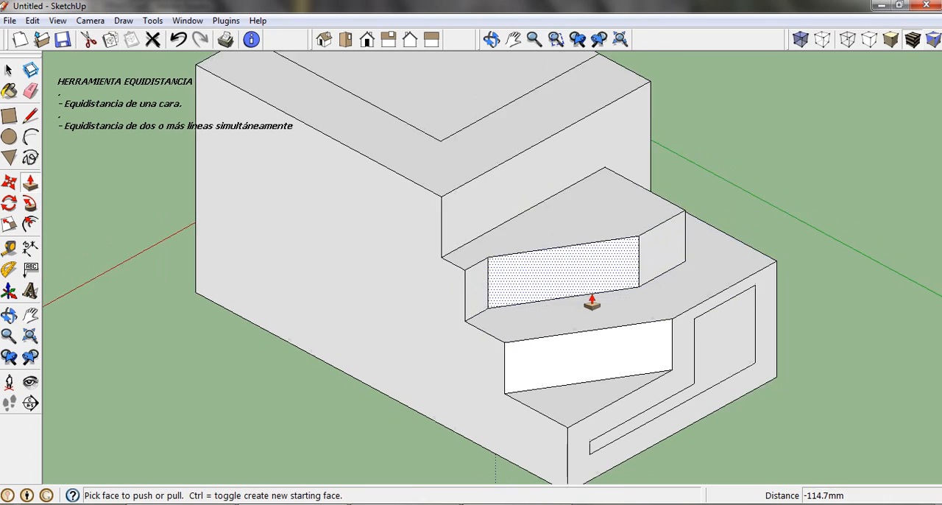
pyautogui.scroll(-5, 589, 301)
pyautogui.scroll(2, 584, 248)
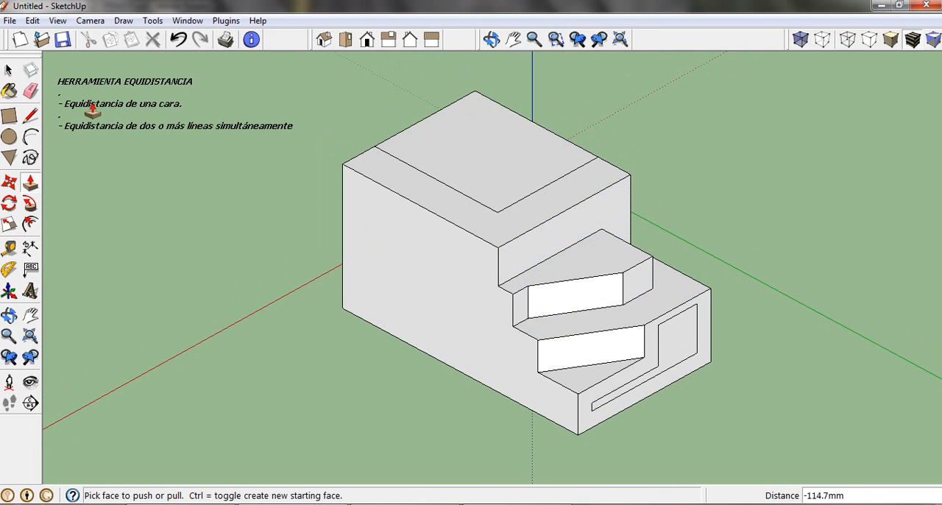
pyautogui.click(9, 69)
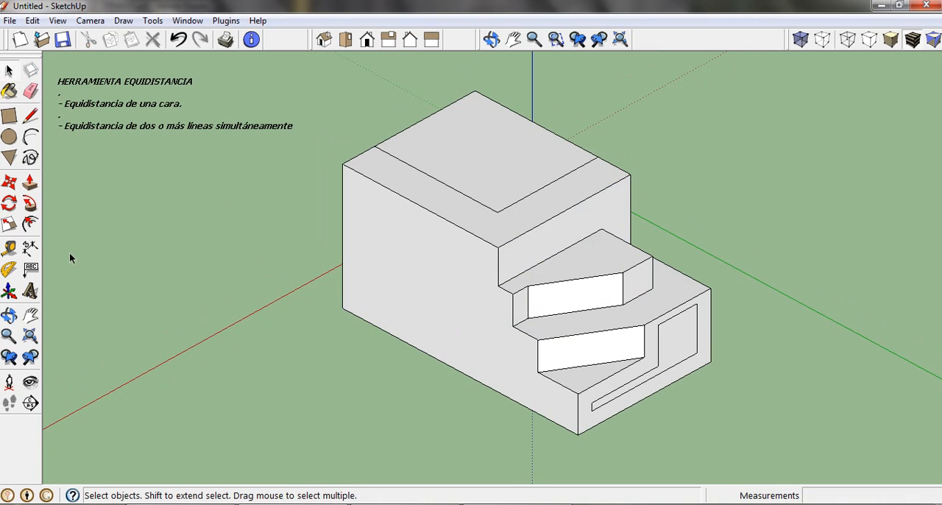